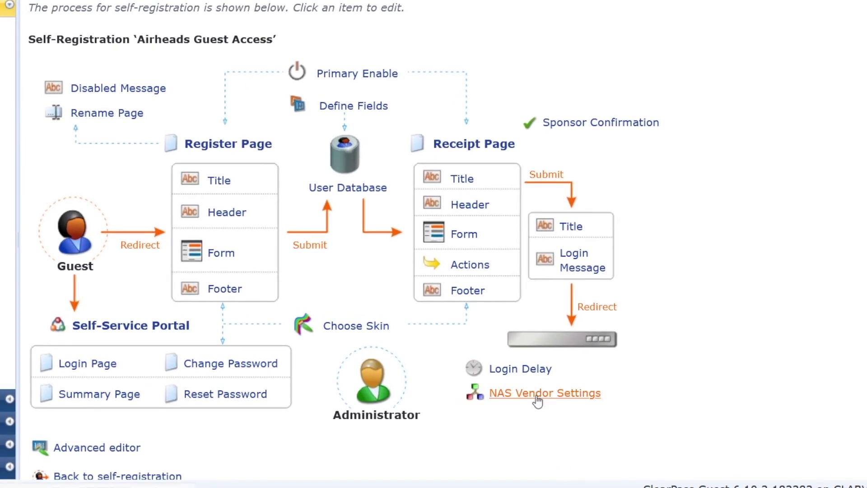
- Open the NAS vendor login settings for the Airheads Guest Access self-registration
click(537, 397)
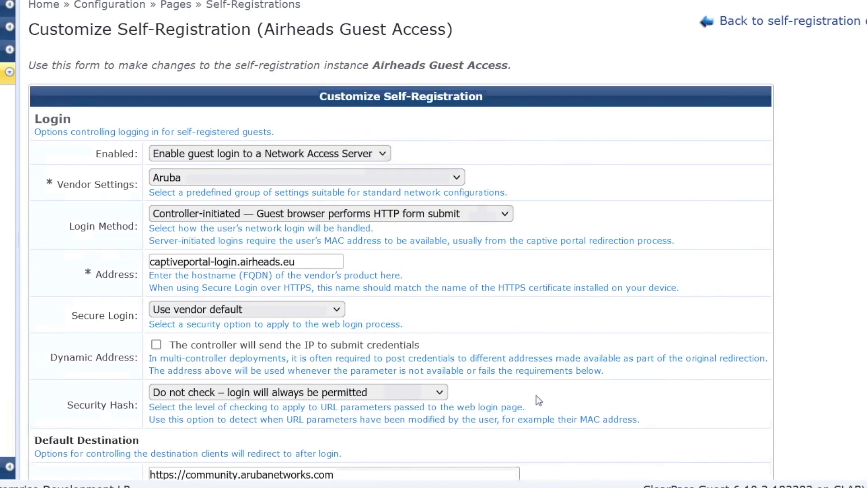
- Review the Login Method options and keep Controller-initiated — Guest browser performs HTTP form submit
click(295, 218)
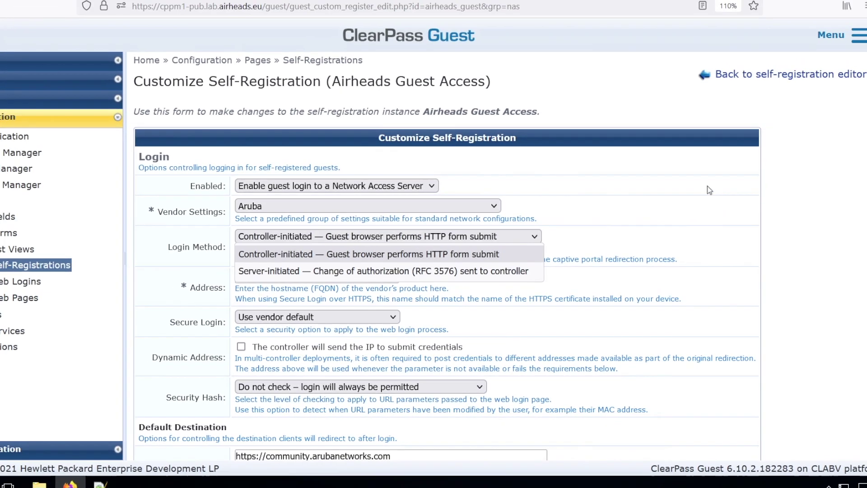
click(708, 183)
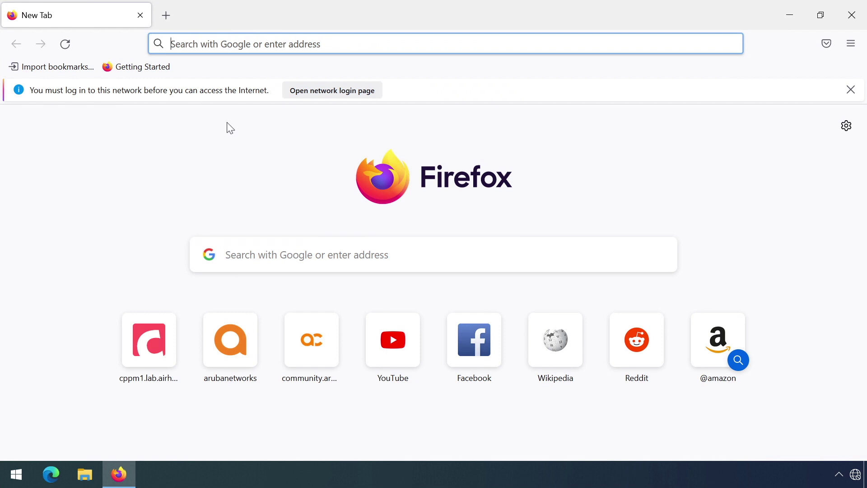
- Open Firefox Web Developer Tools on the Network panel with Persist Logs enabled
click(851, 44)
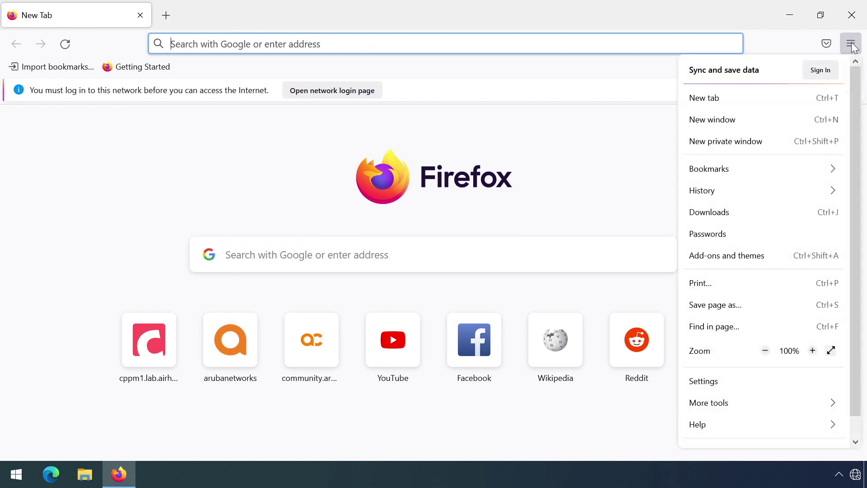
click(709, 404)
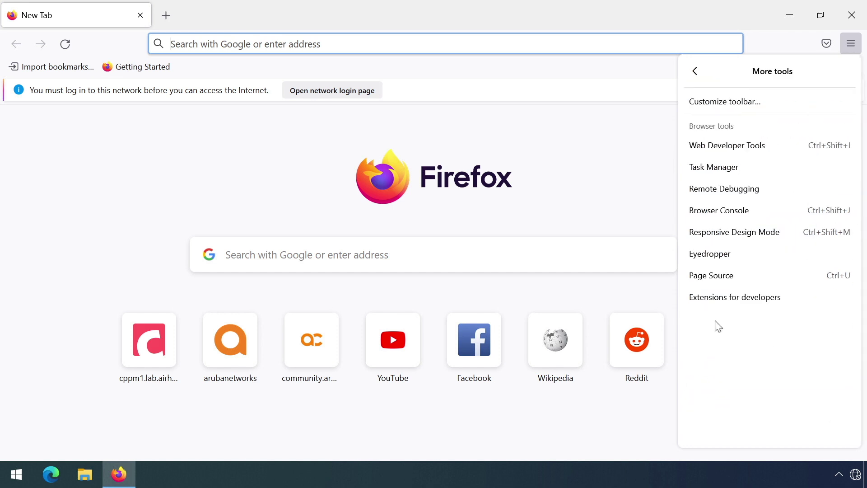
click(720, 146)
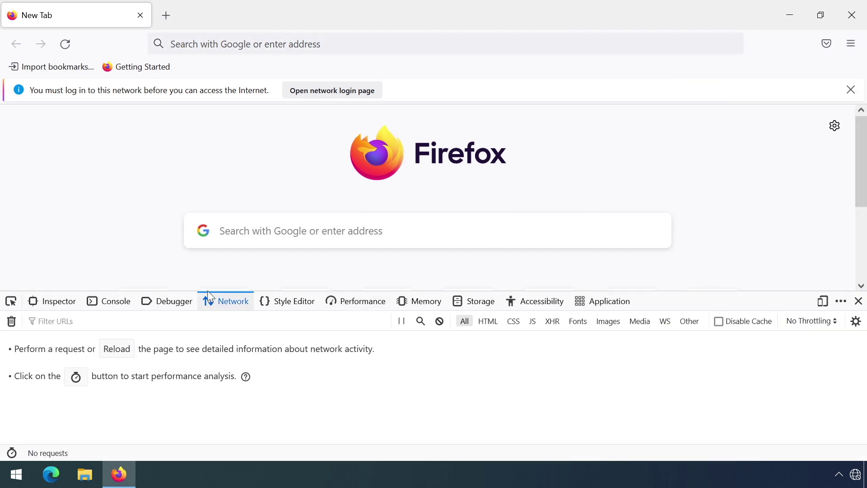
click(857, 321)
click(817, 343)
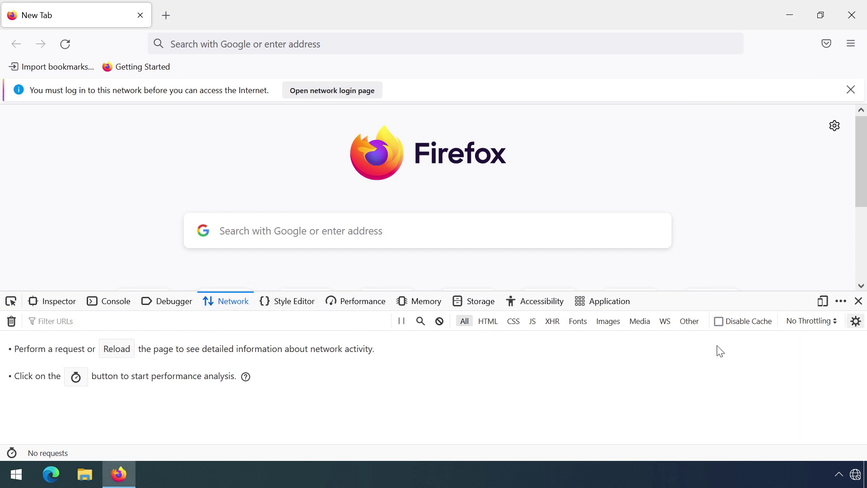
click(231, 45)
text(http://arub)
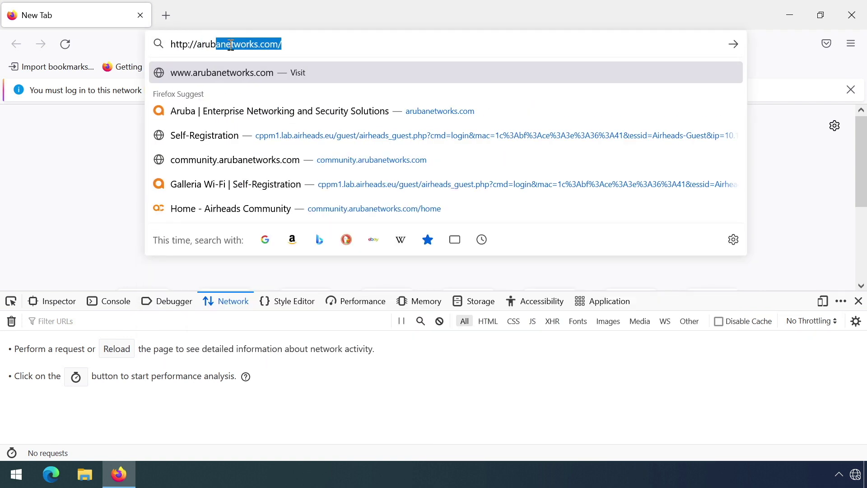
key(Return)
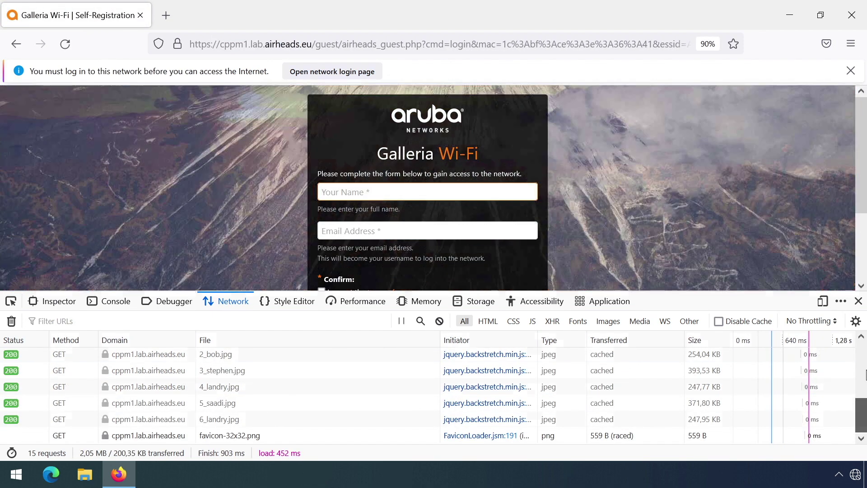
drag(862, 408, 862, 352)
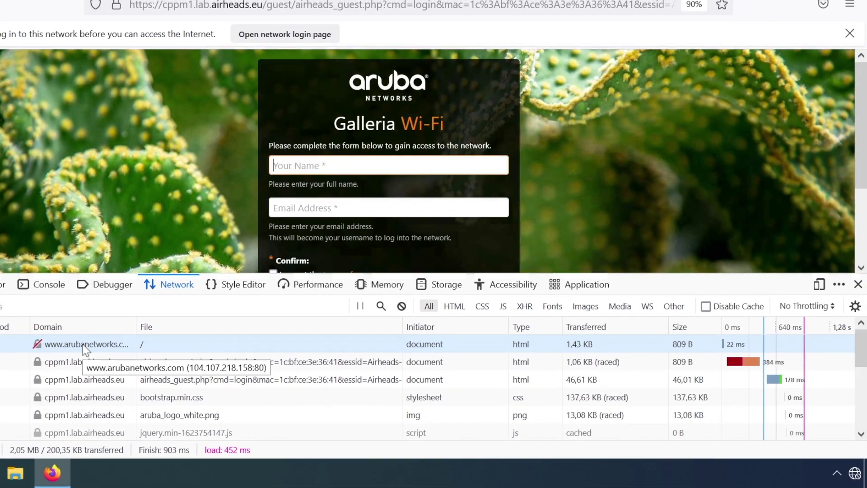
click(84, 346)
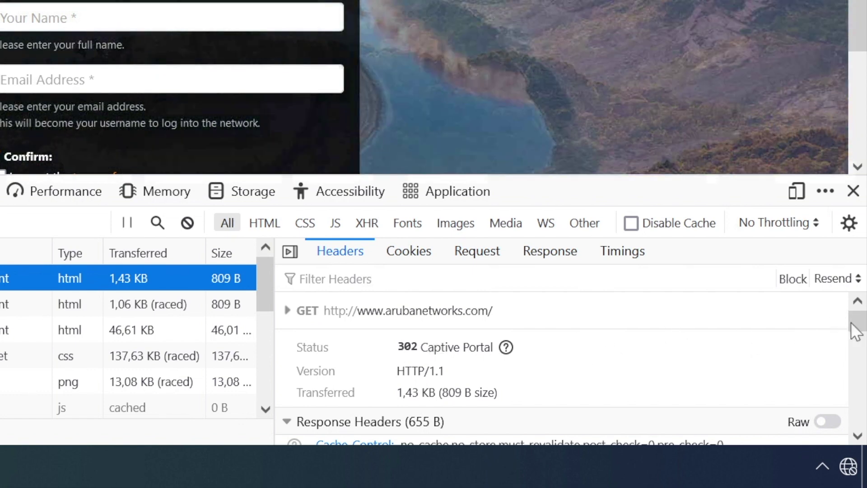
drag(856, 329, 861, 361)
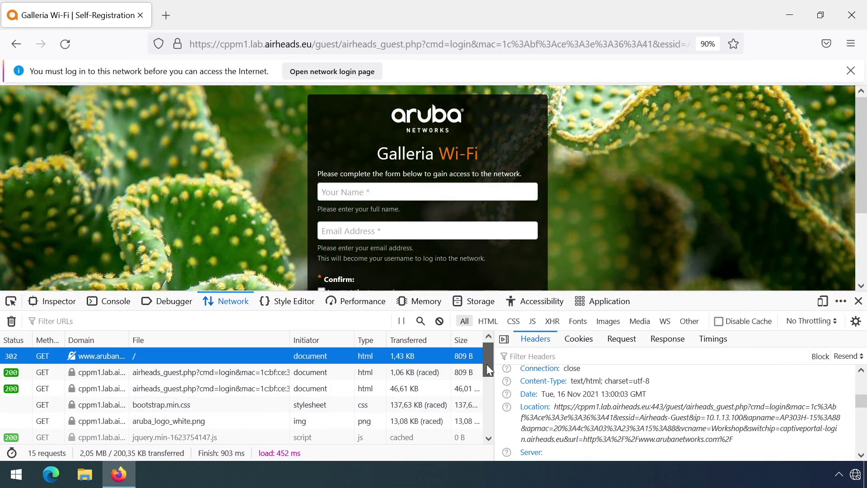
drag(487, 364, 491, 443)
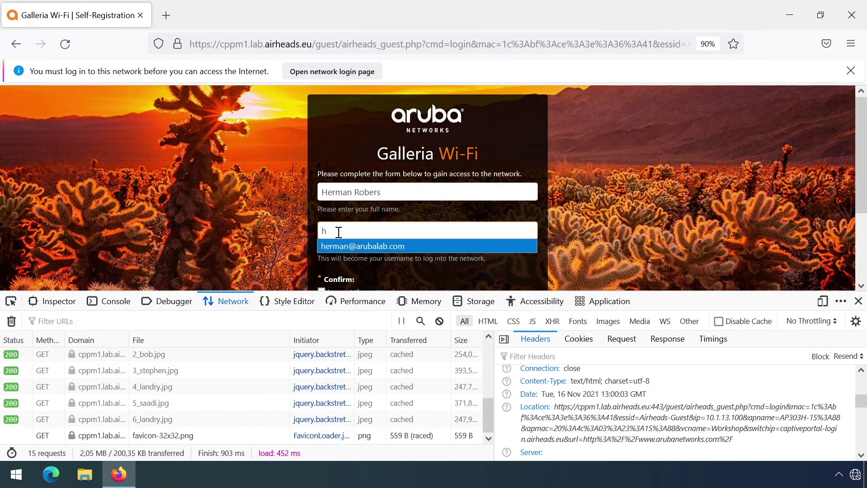
key(Tab)
- Fill in the saved e-mail address, submit the Galleria Wi-Fi registration, and view the receipt
key(space)
key(Return)
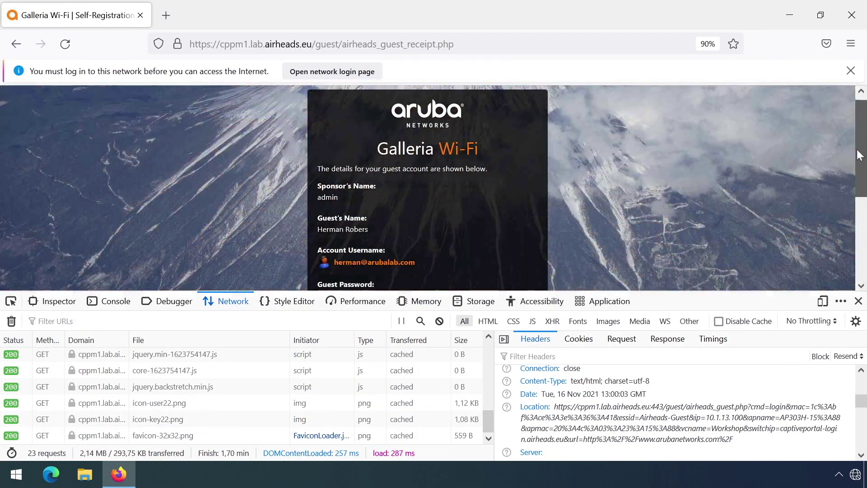
scroll(862, 221, down, 3)
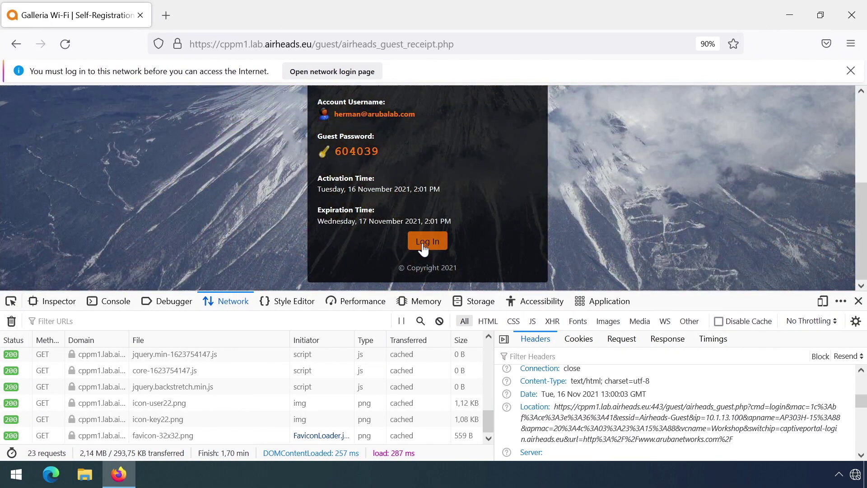
- Log in as the new guest and select the POST to captiveportal-login.airheads.eu/cgi-bin/login
click(423, 244)
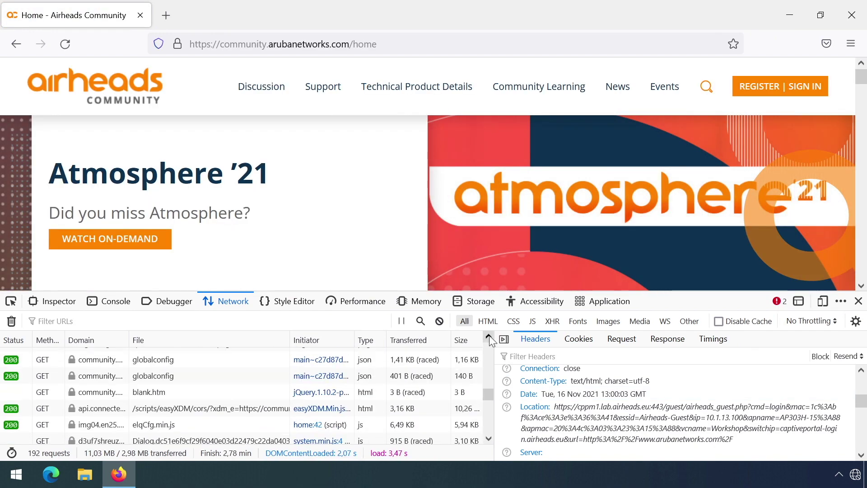
scroll(489, 335, up, 10)
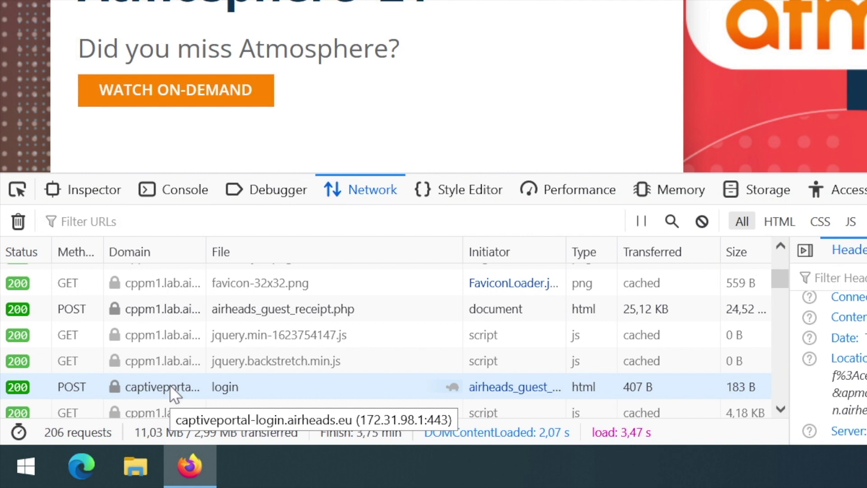
click(170, 388)
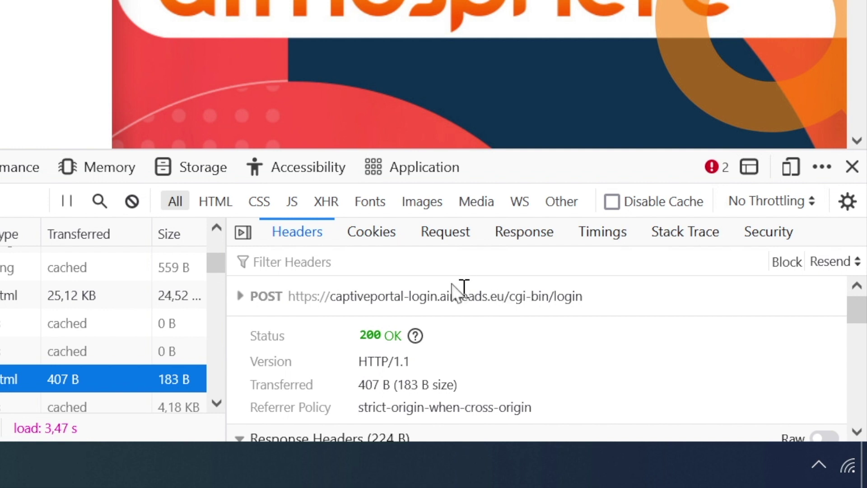
- Show the form data sent with the captive portal login POST
click(441, 230)
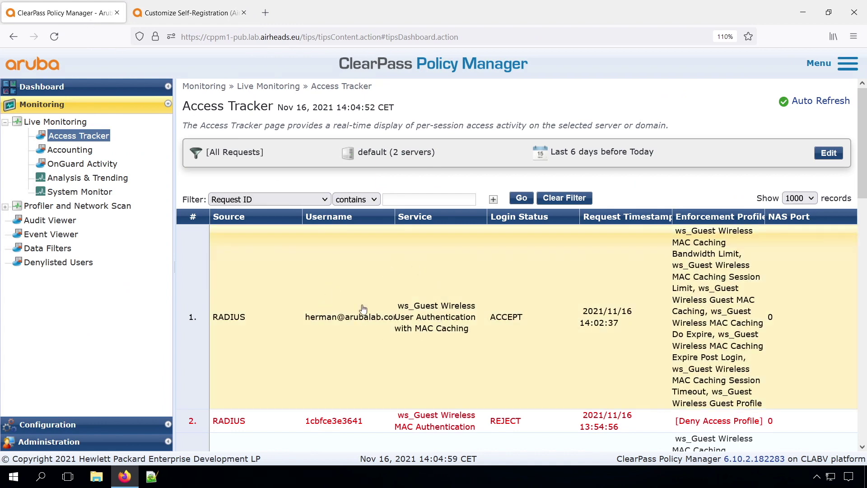
- Open the accepted request's Output and expand RADIUS Response to Aruba-User-Role set to guest
click(359, 318)
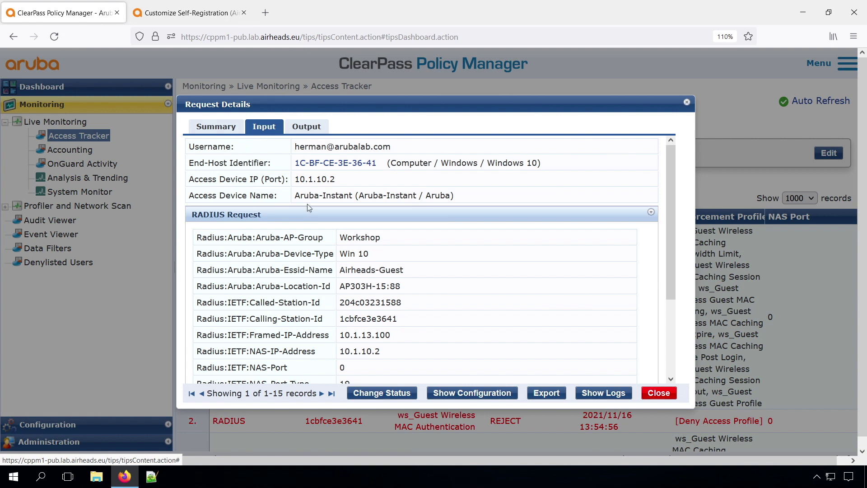
click(306, 128)
click(270, 233)
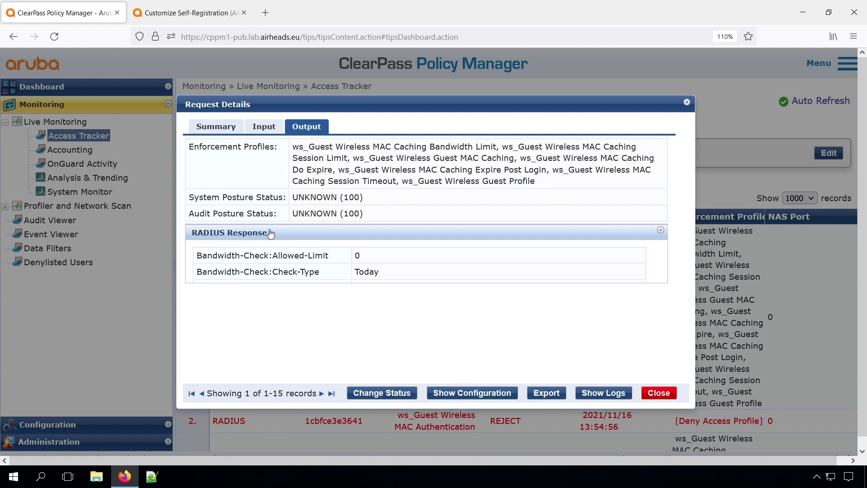
scroll(311, 345, down, 3)
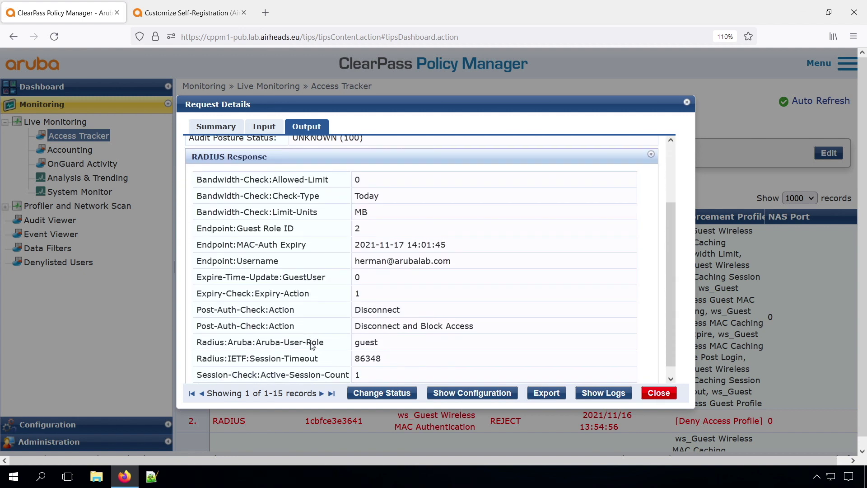
scroll(312, 345, down, 1)
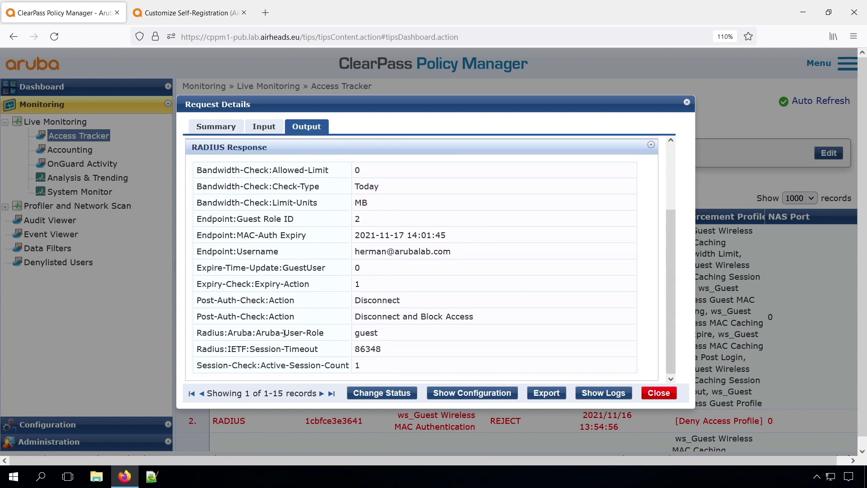
drag(256, 332, 205, 332)
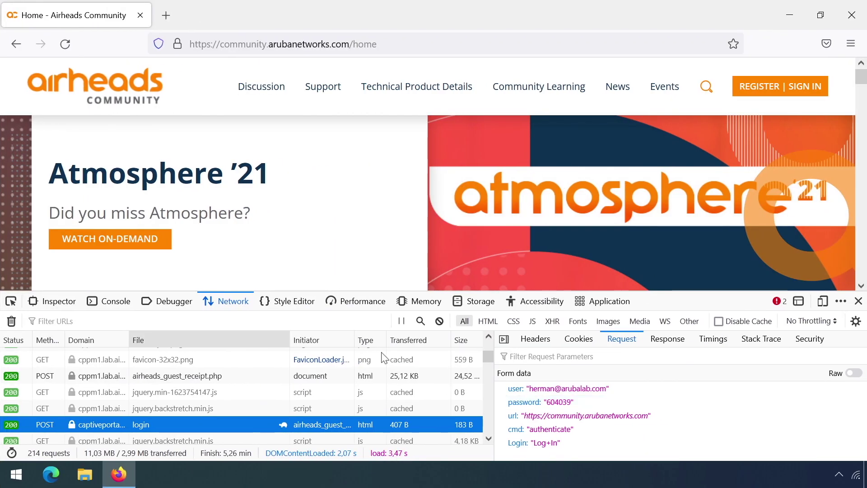
click(667, 339)
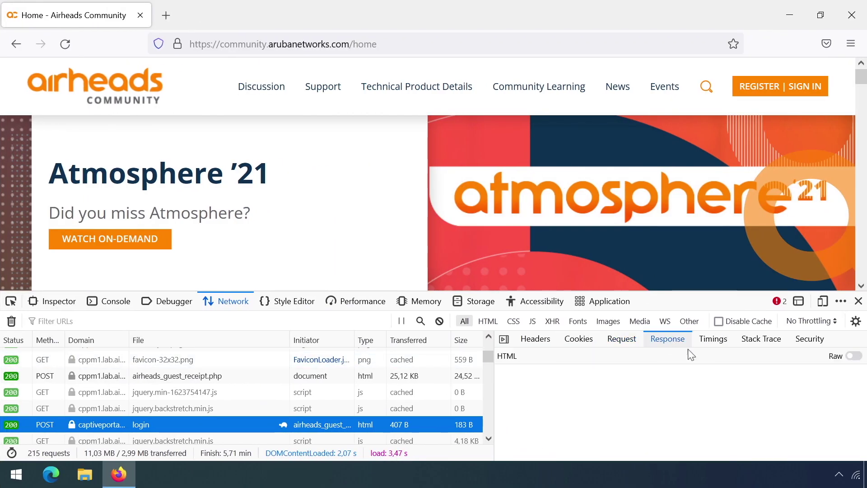
click(853, 356)
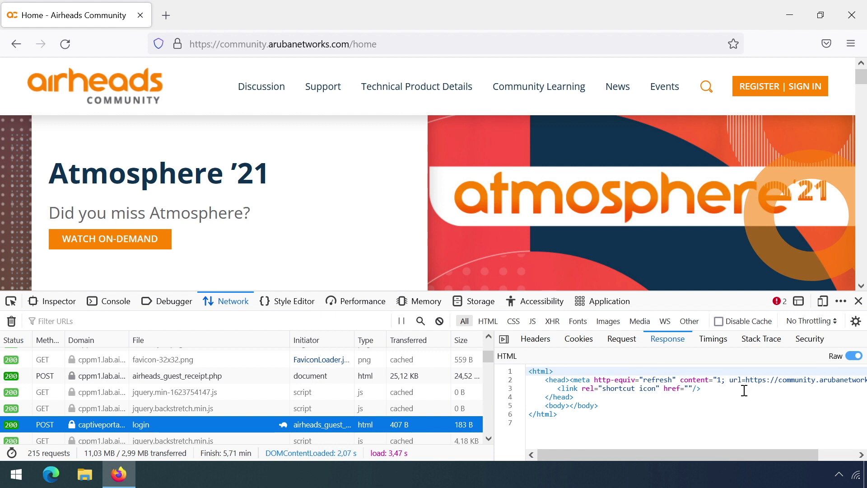
drag(695, 458, 769, 456)
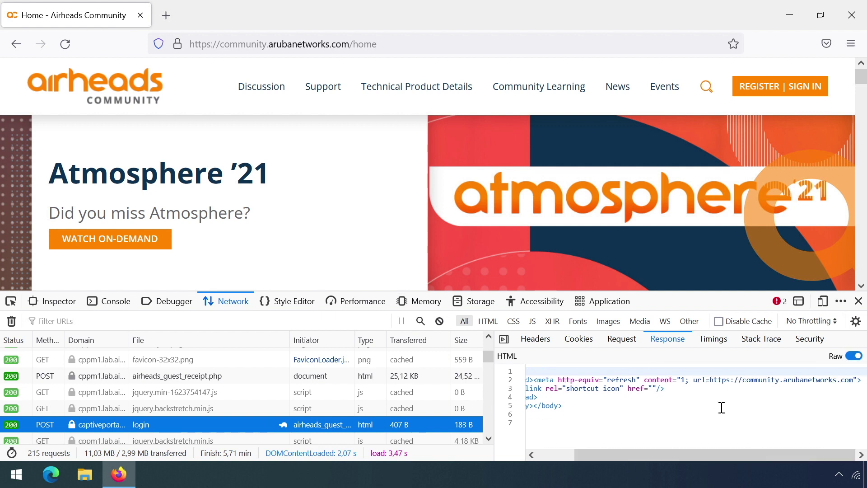